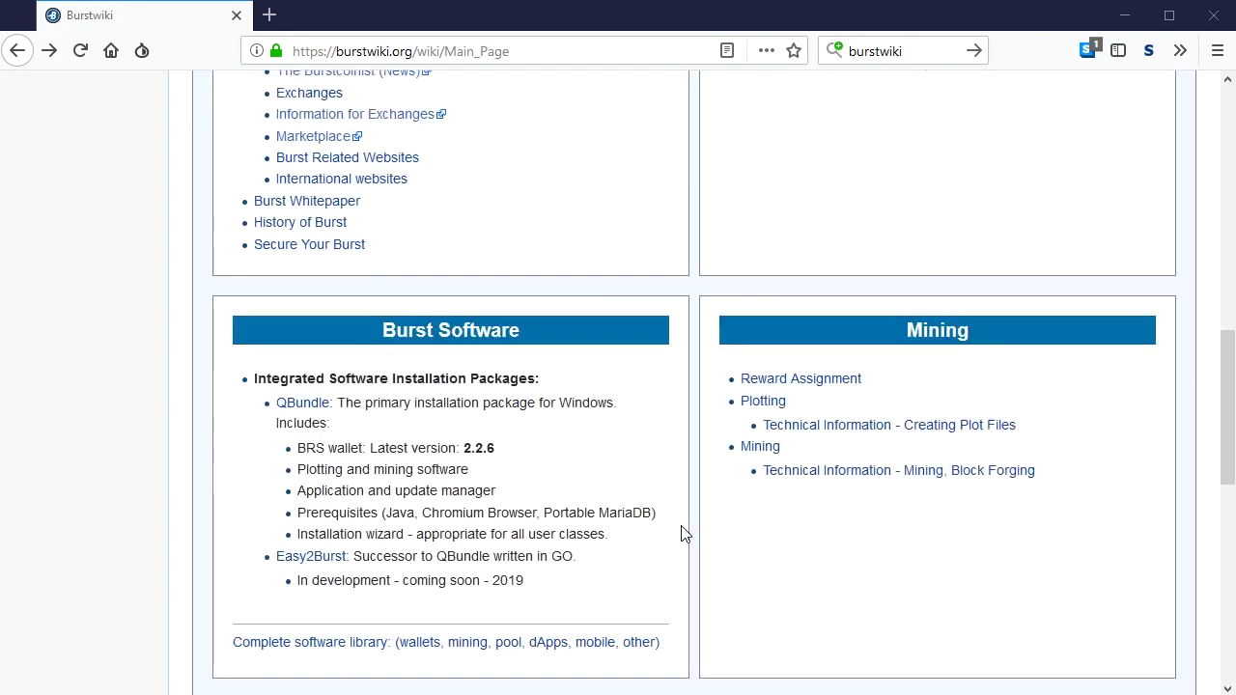
Step: Look through the Mining > Plotting article, then return to the wiki main page
click(756, 386)
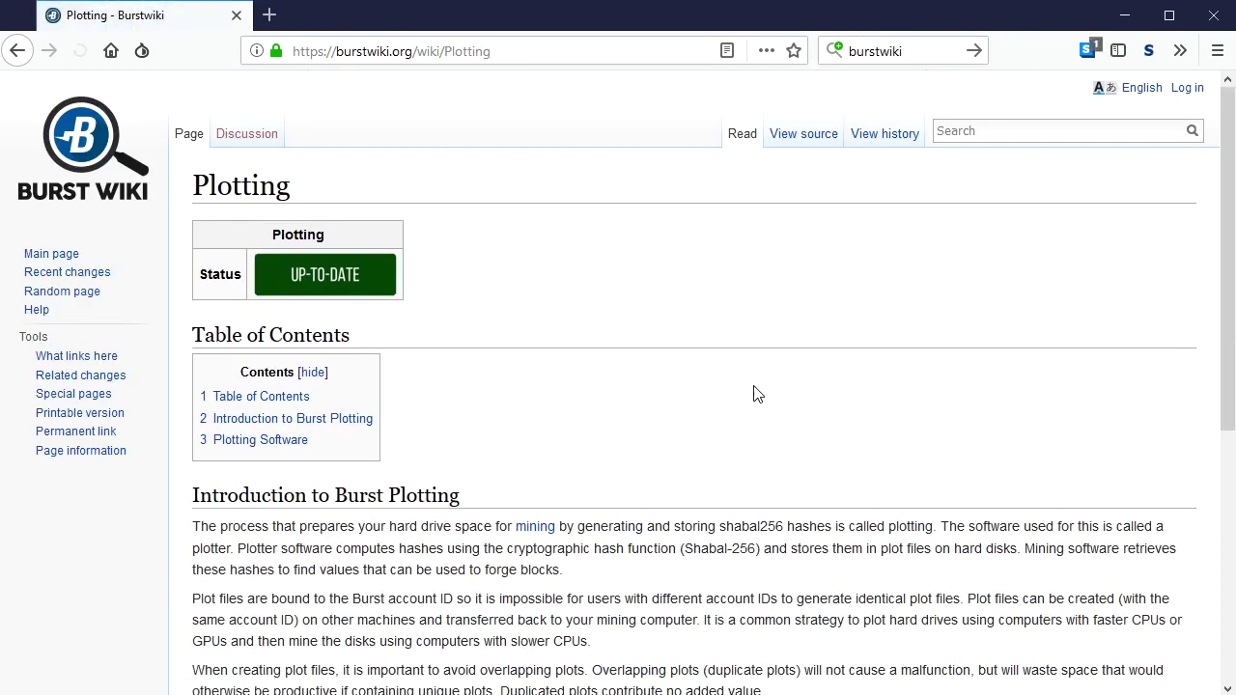
scroll(749, 391, down, 4)
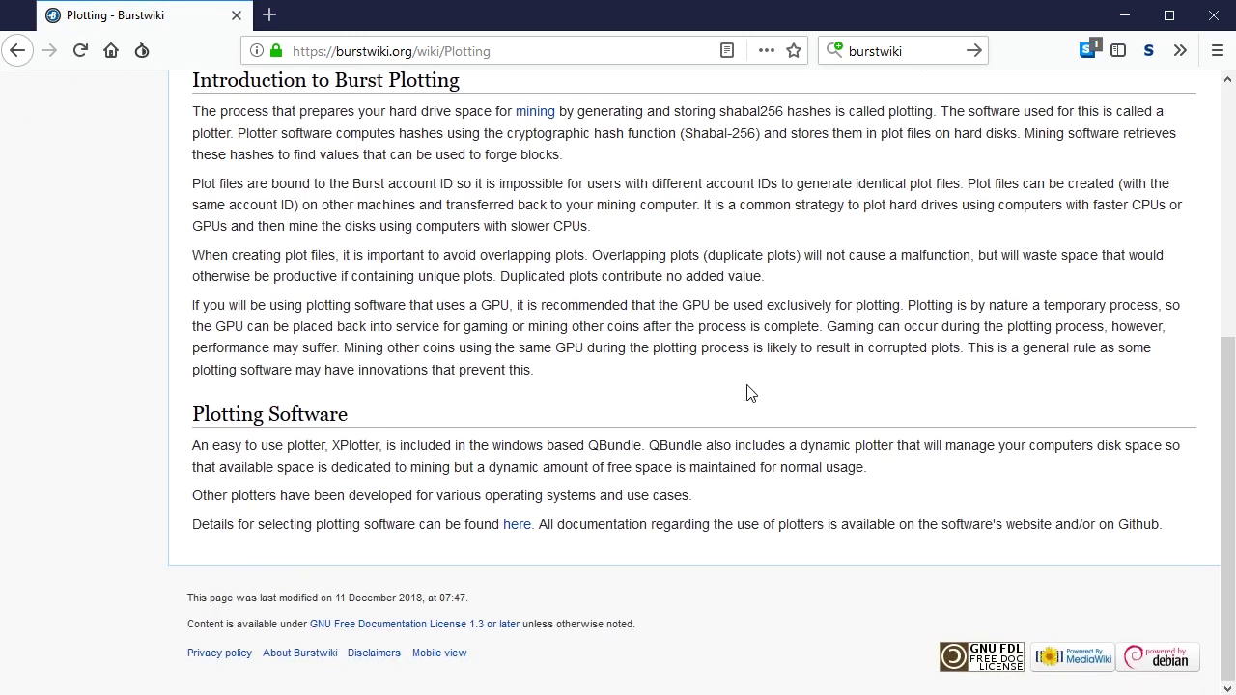
click(17, 51)
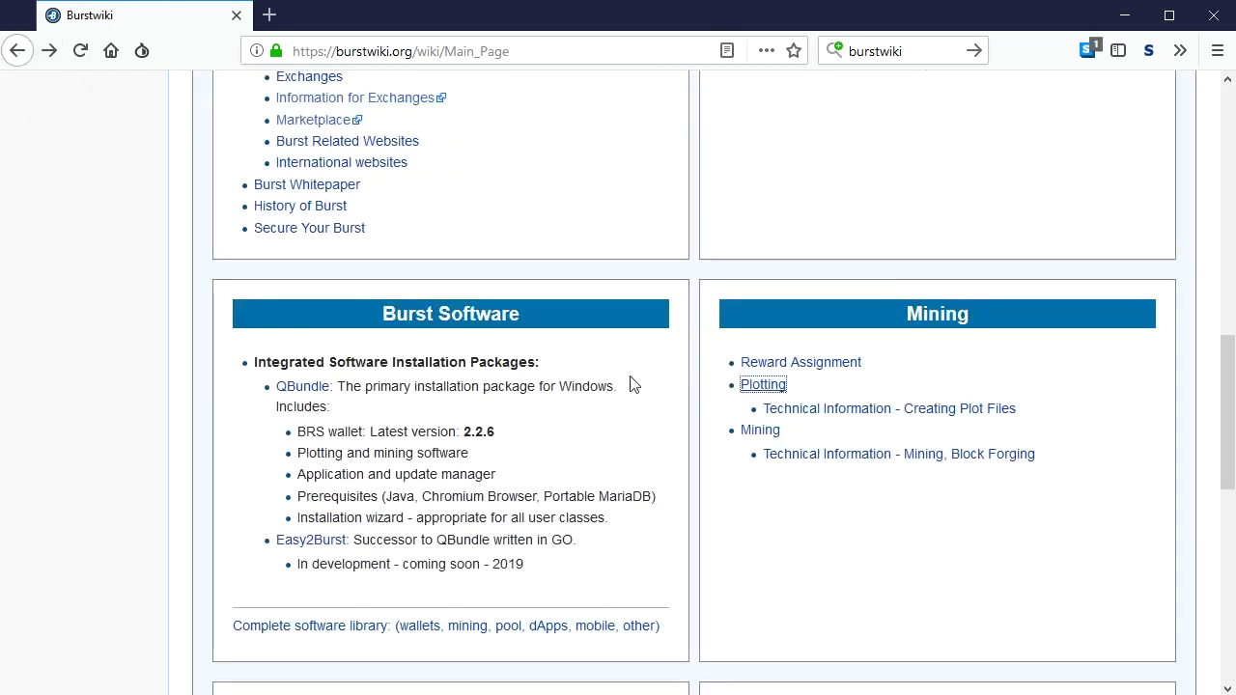
Step: Open 'Technical information to create plot files' and scroll down to its filename format section
click(820, 413)
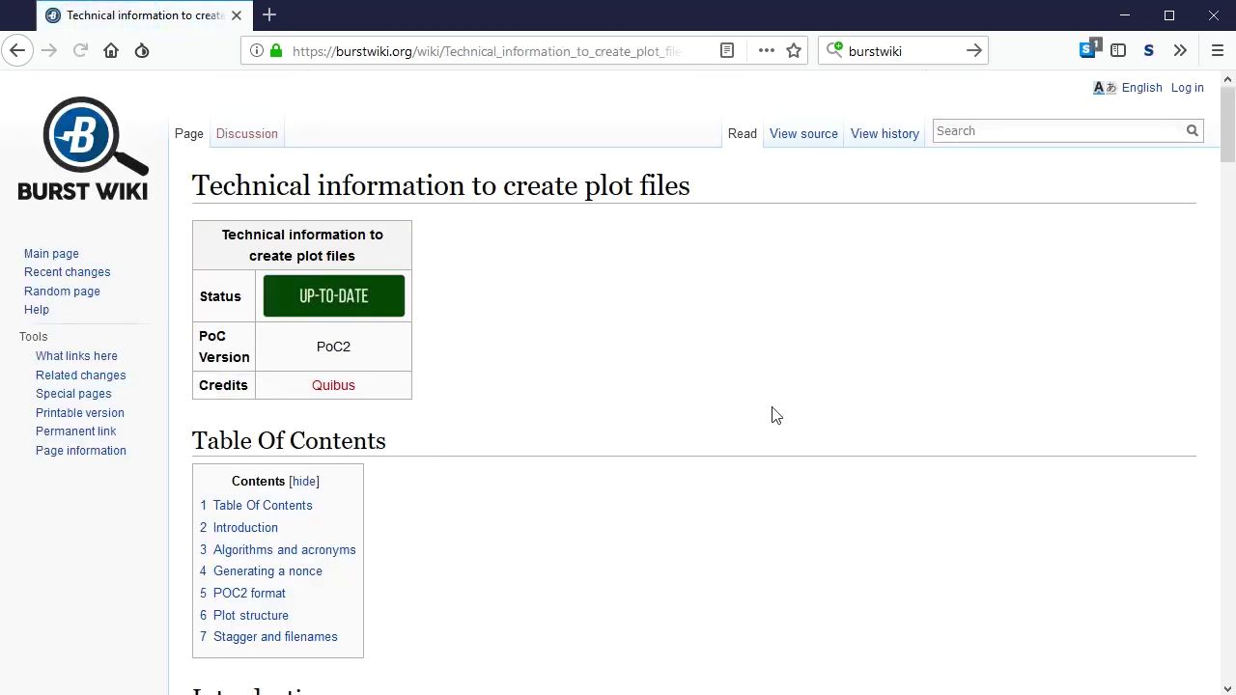
scroll(777, 415, down, 9)
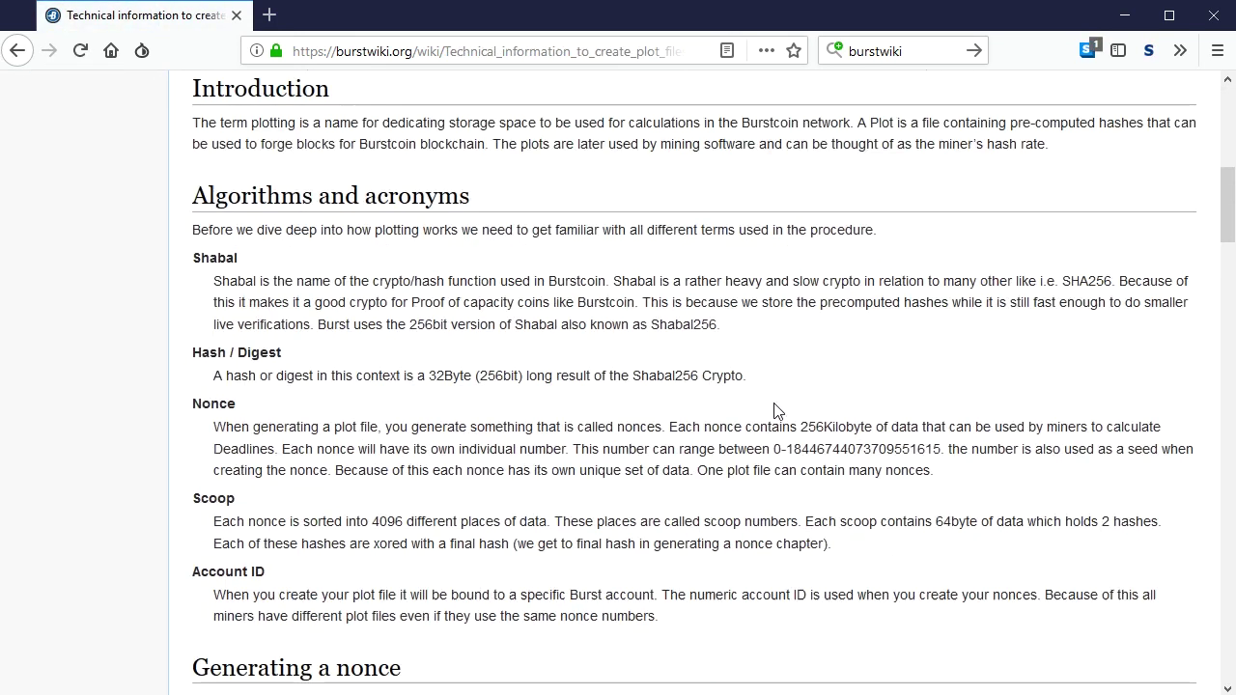
scroll(778, 412, down, 10)
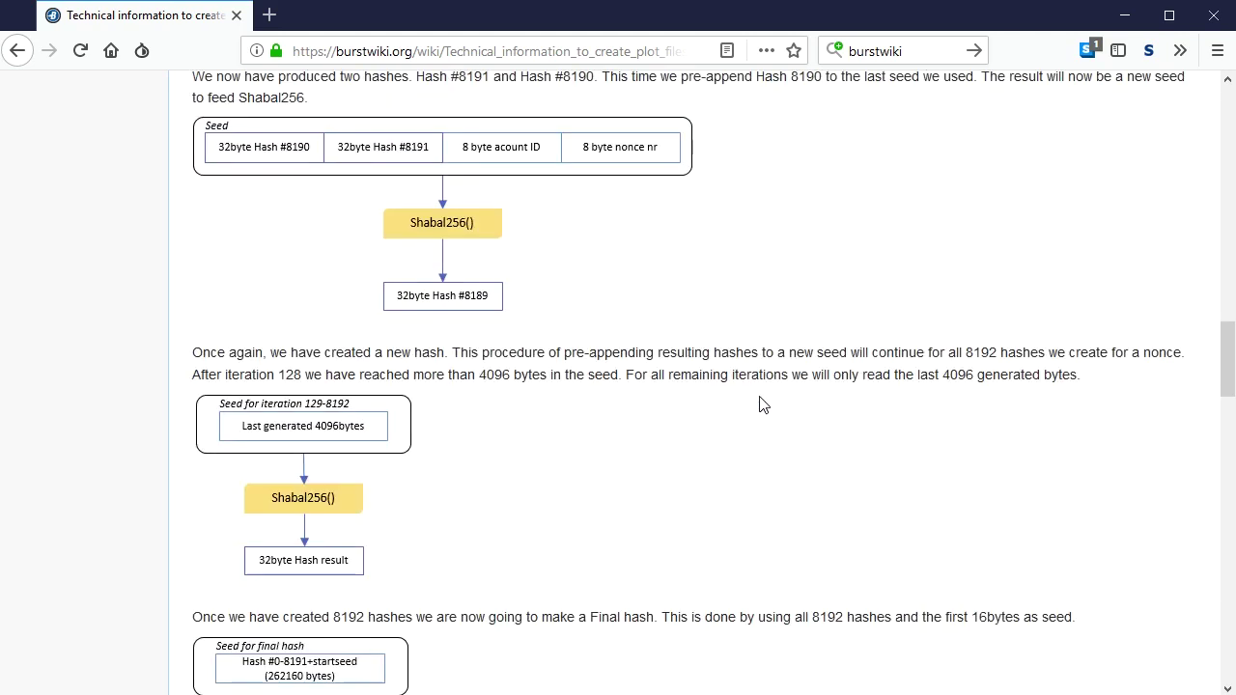
scroll(758, 404, down, 10)
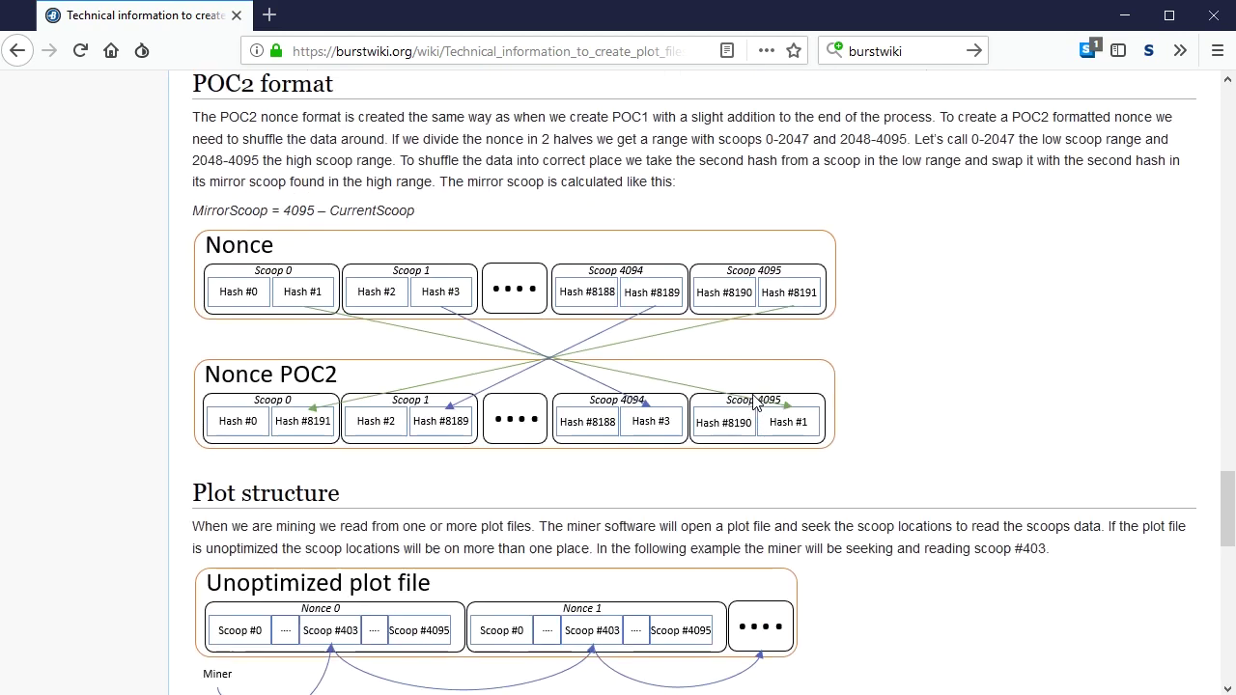
scroll(754, 403, down, 10)
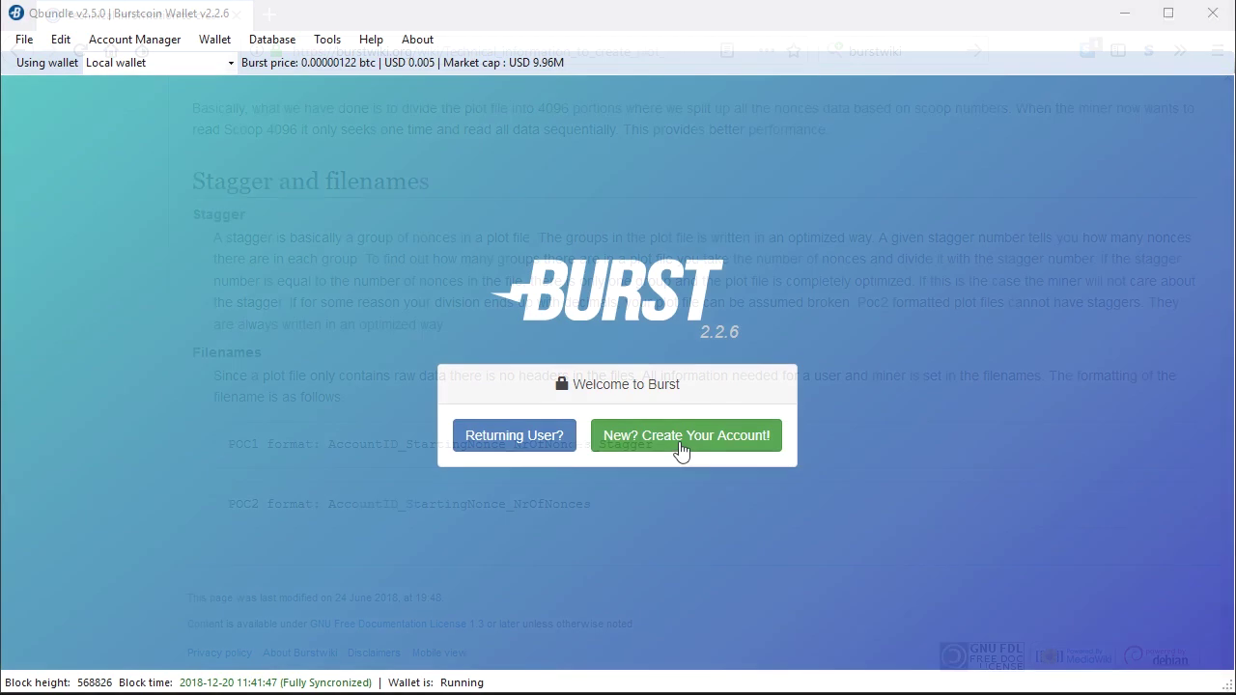
Step: Start a new wallet account and copy its generated passphrase
click(680, 445)
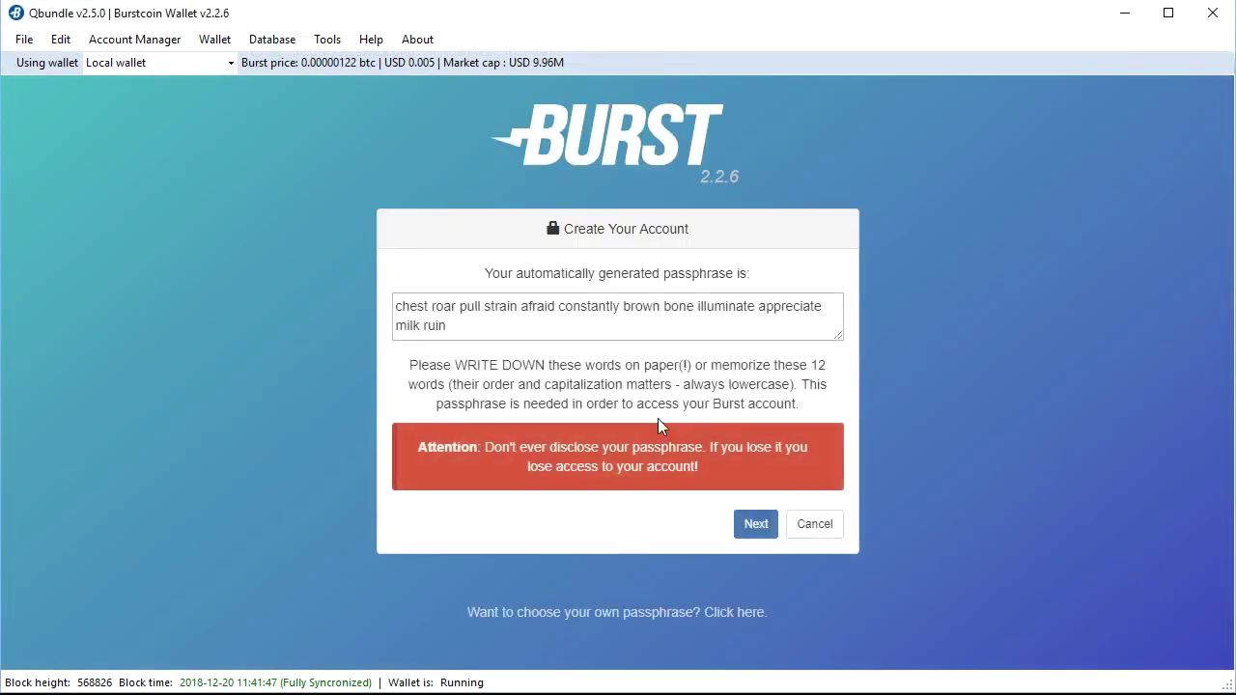
drag(447, 326, 334, 298)
key(ctrl+c)
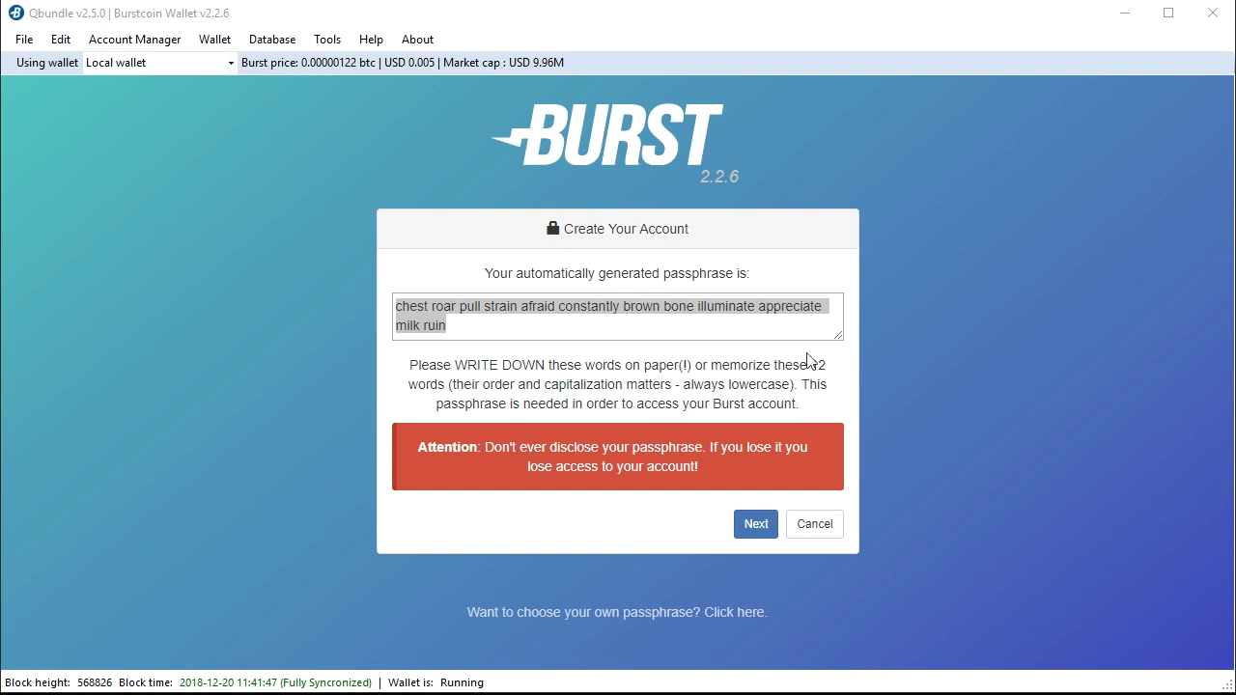
click(758, 526)
Step: Paste the passphrase to confirm the account, then copy its numeric account ID
click(592, 403)
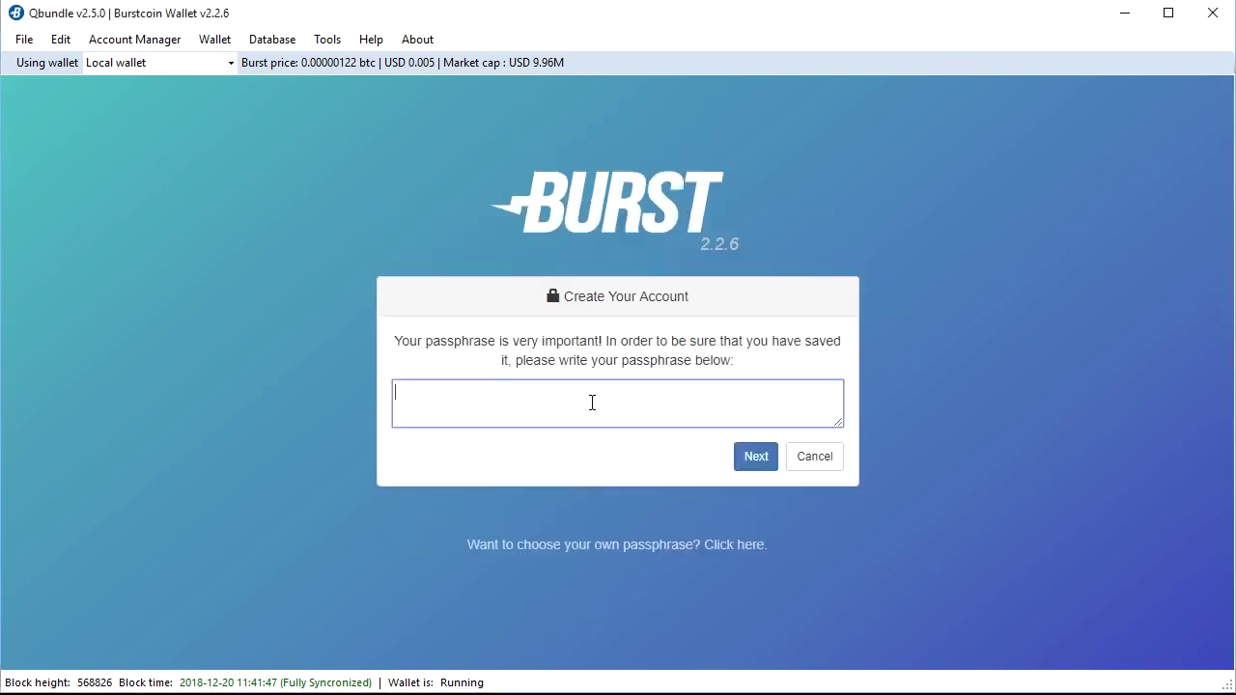
key(ctrl+v)
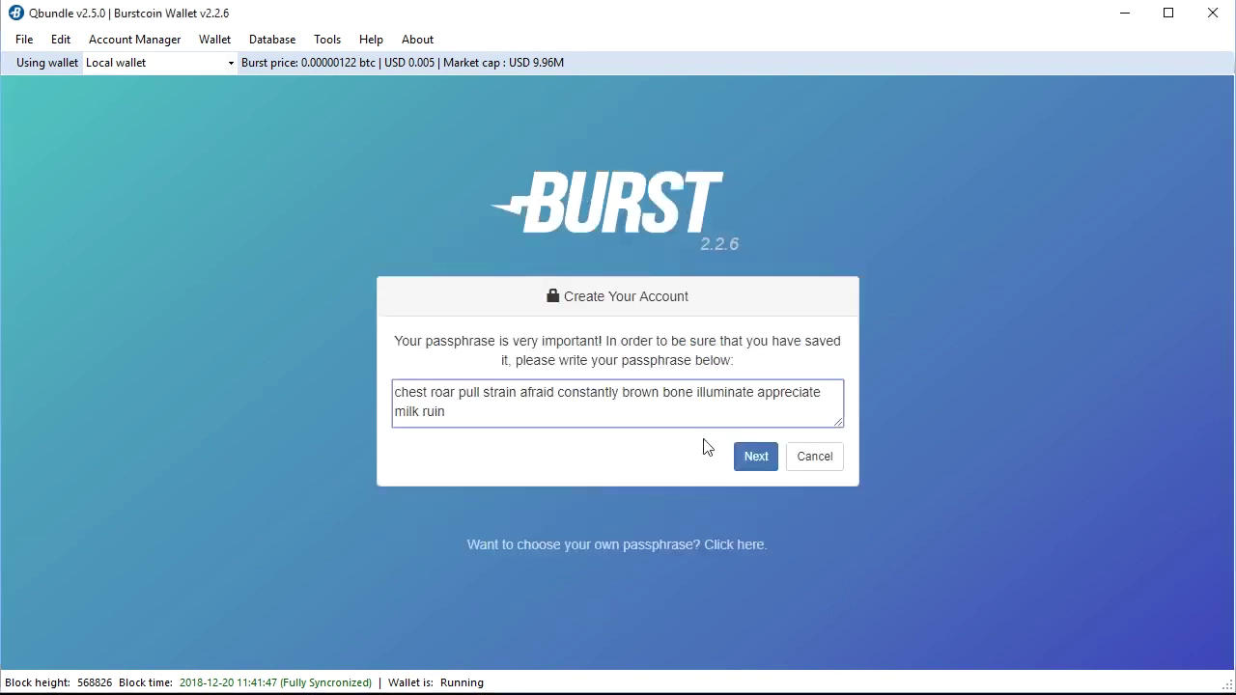
click(754, 462)
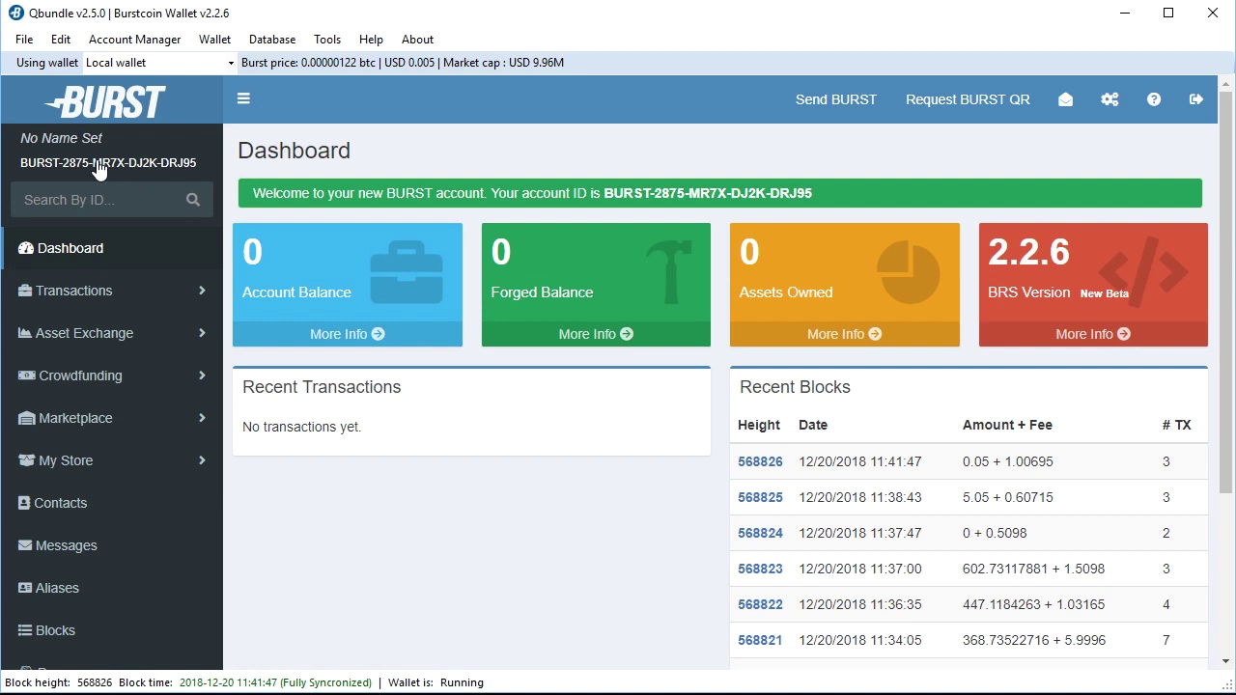
click(98, 169)
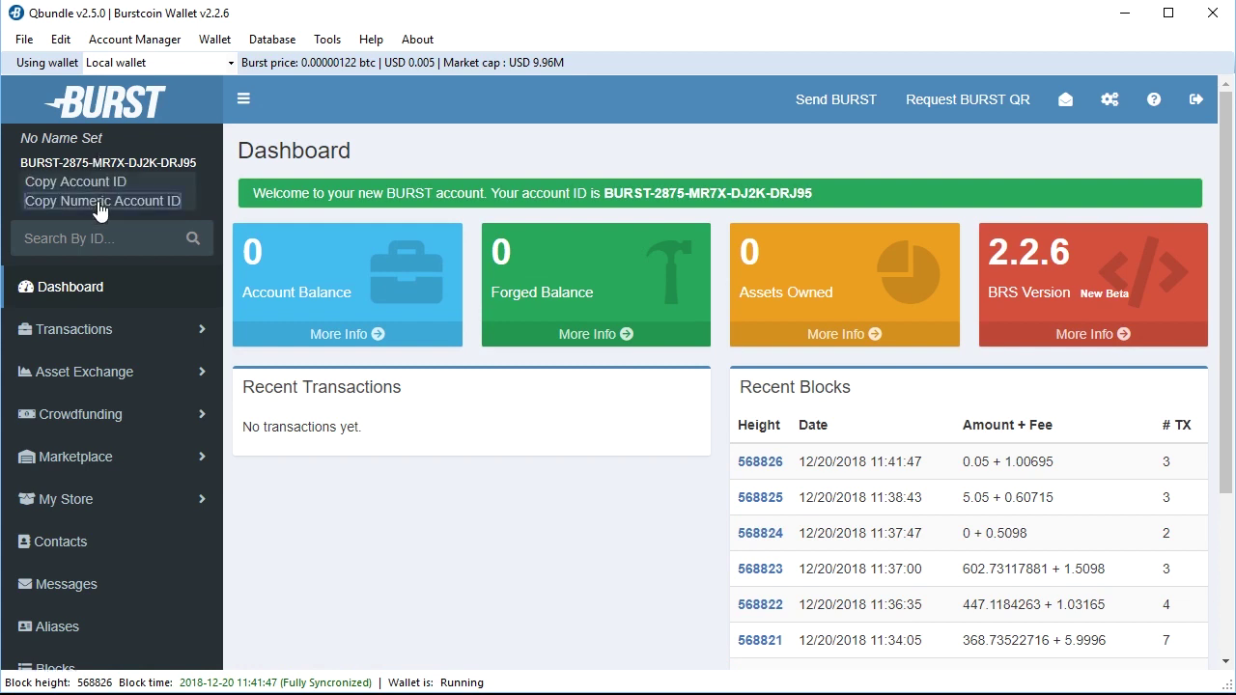
click(101, 201)
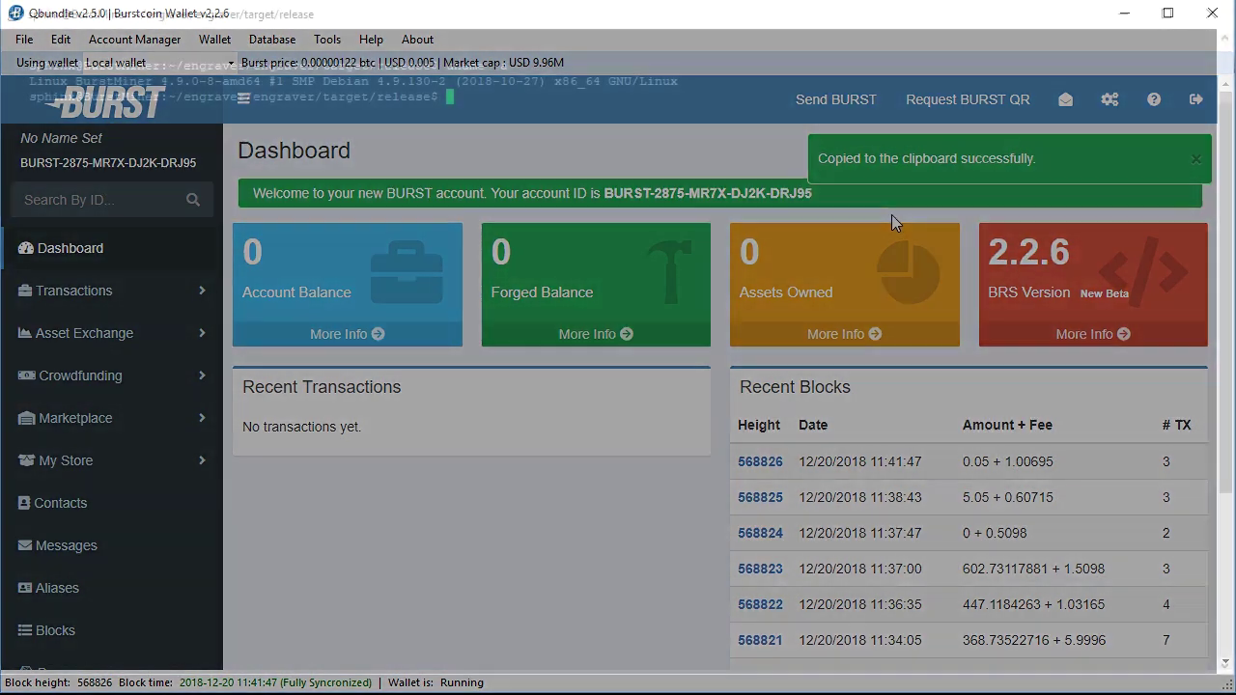
Step: Create /home/sphinx/Burst/Plots with mkdir -p, then list /home/sphinx/ and /home/sphinx/Burst/ to verify it
text(dir -)
text(p )
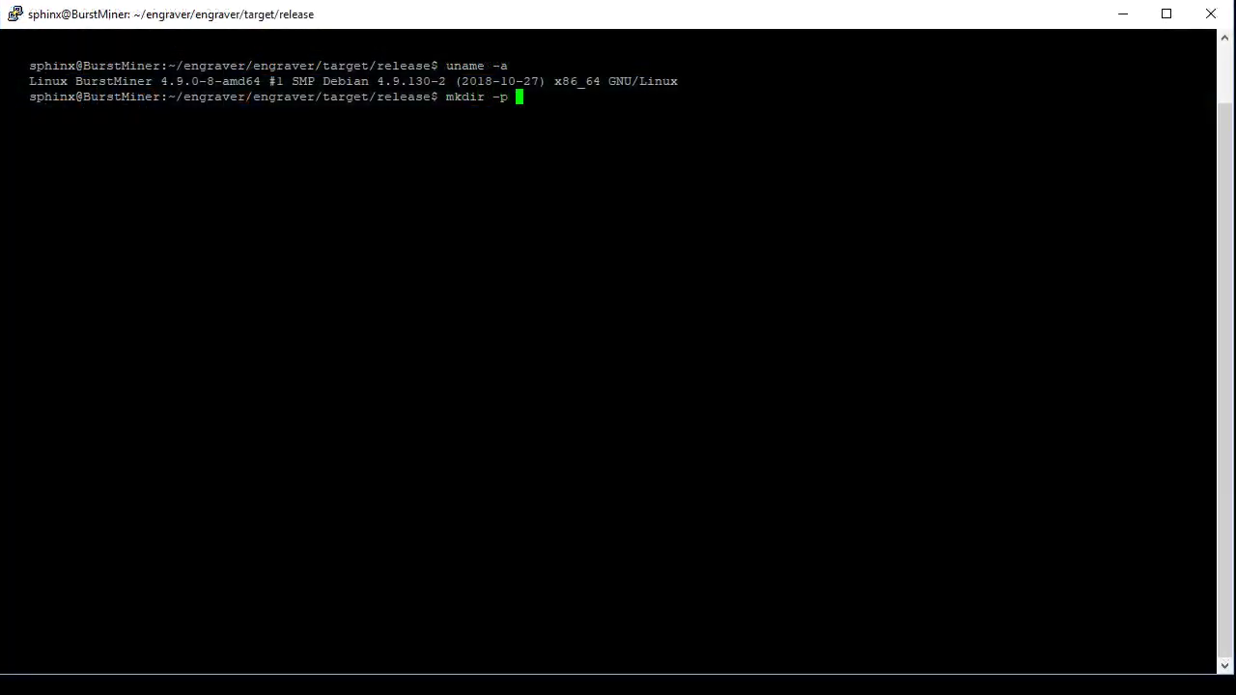
text(/home/sphinx/Burst/Plots)
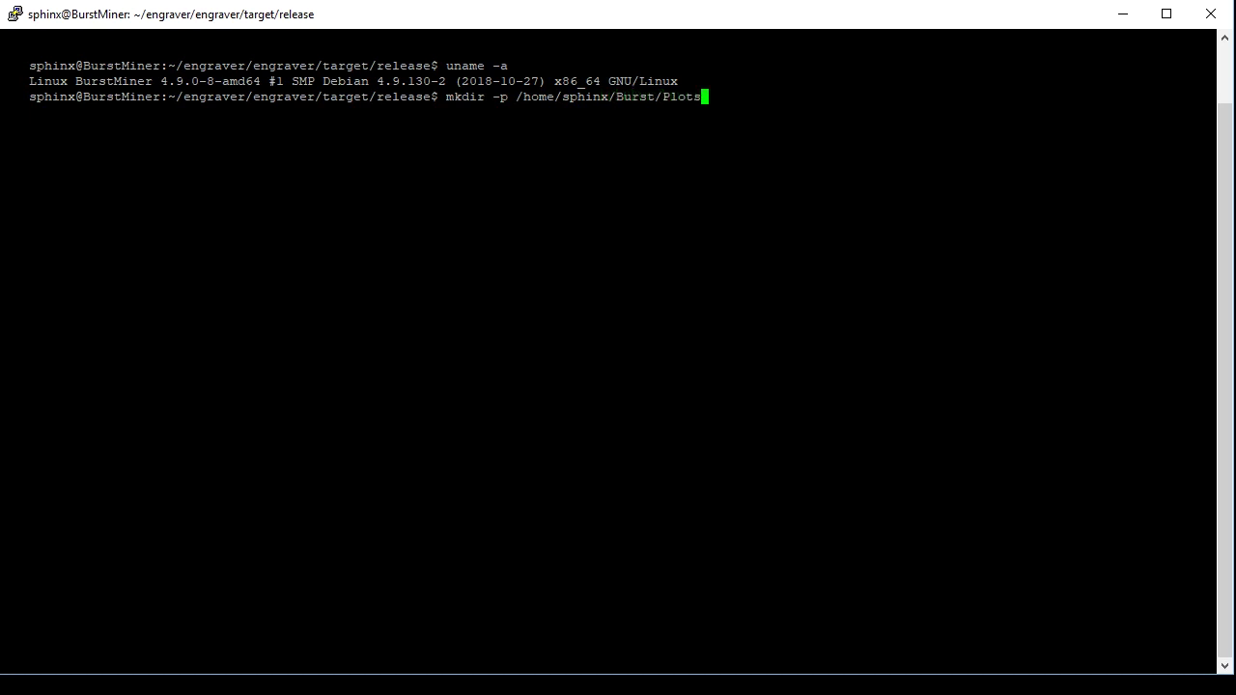
key(Return)
text(ls -l)
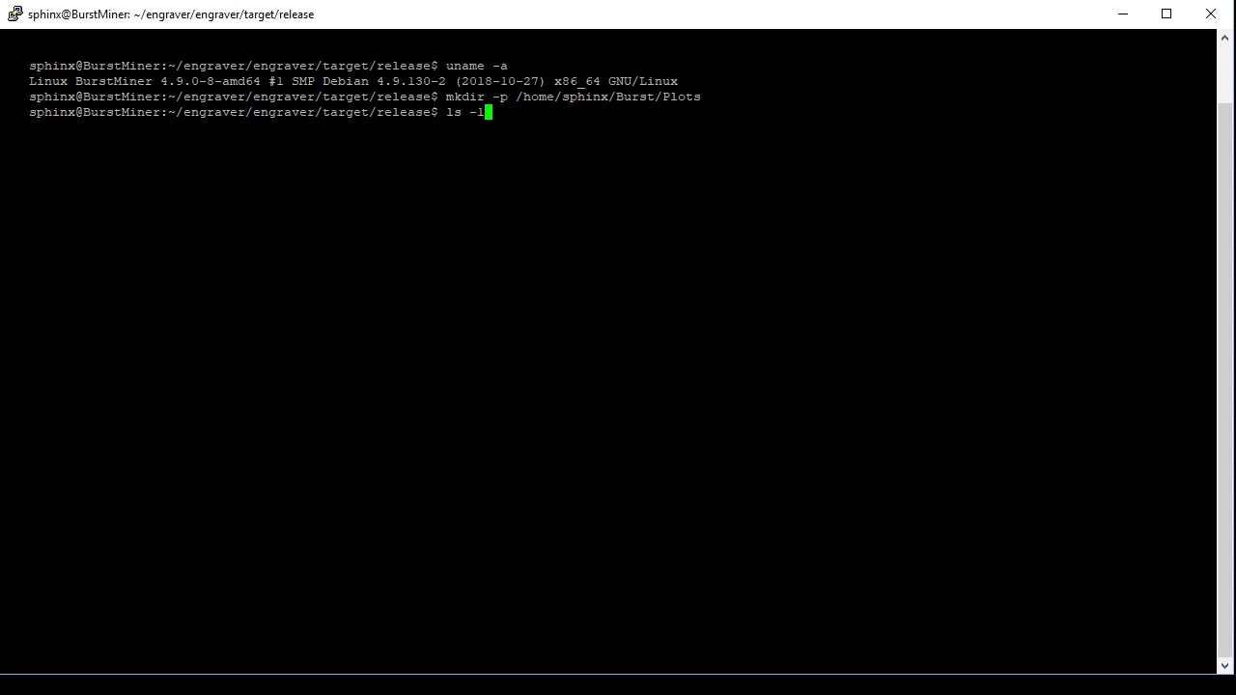
text( /home/sphinx/)
key(Return)
key(Up)
text(Burst/)
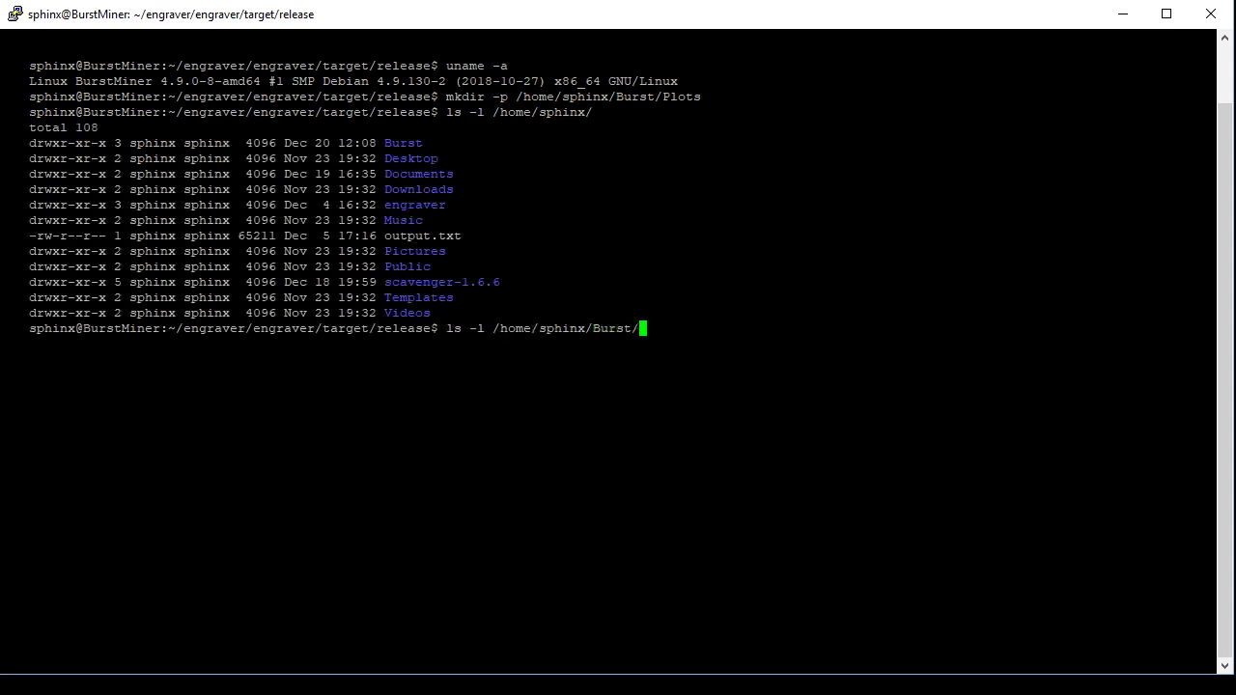
key(Return)
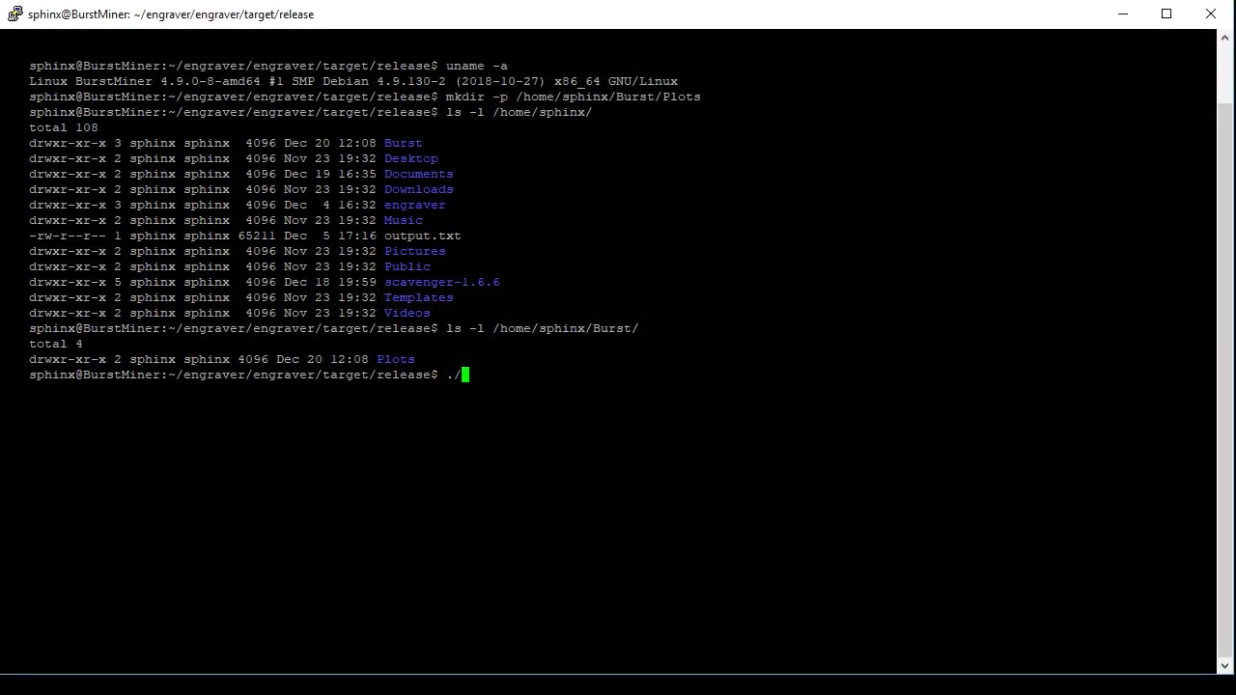
Step: Run Engraver with the pasted numeric ID, --sn 0, --n 1000, path /home/sphinx/Burst/Plots/
text(ver --id)
key(shift+Insert)
key(Left)
key(Left)
key(Left)
key(Left)
key(Left)
key(Left)
key(Left)
key(Left)
key(Left)
key(Left)
key(Left)
key(Left)
key(Left)
key(Left)
key(Left)
key(Left)
key(Left)
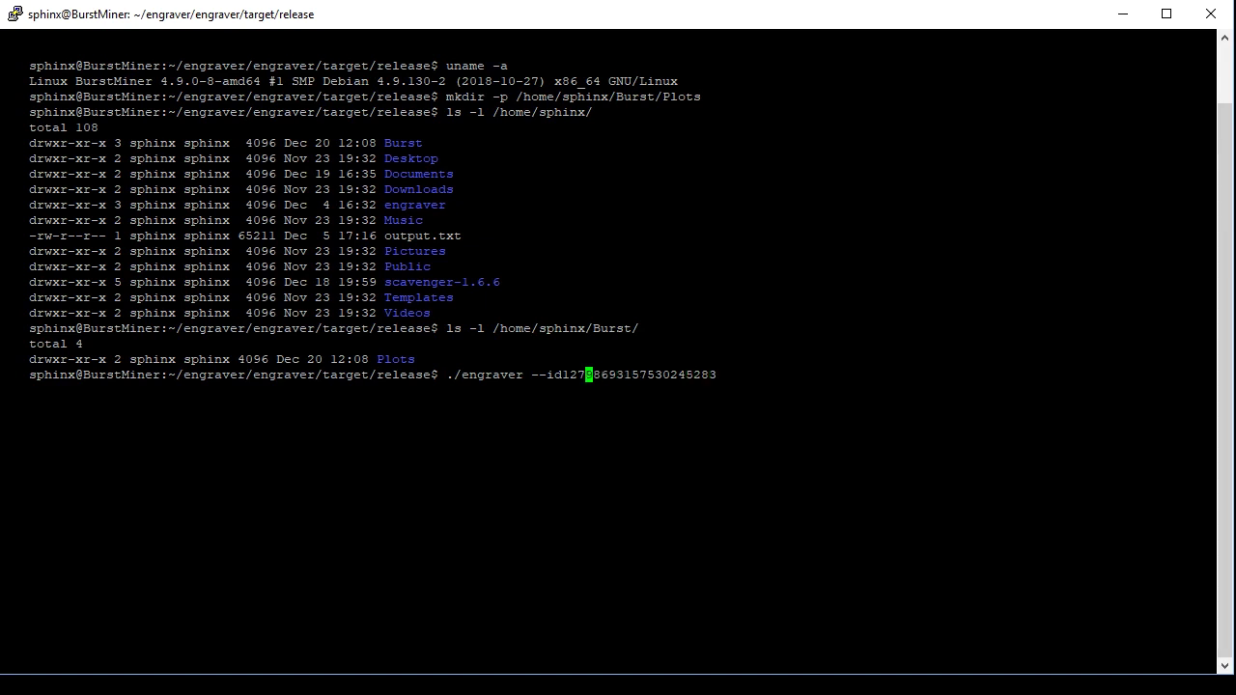
key(Left)
key(Left)
key(Left)
key(End)
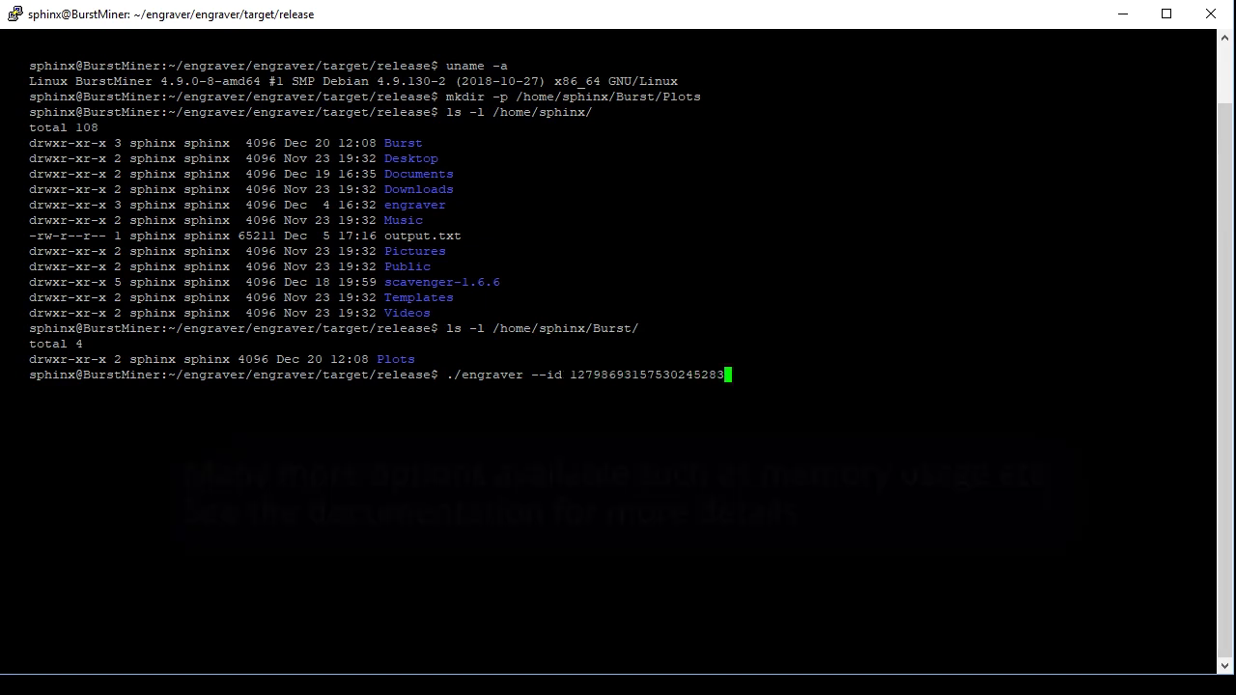
text(--sn)
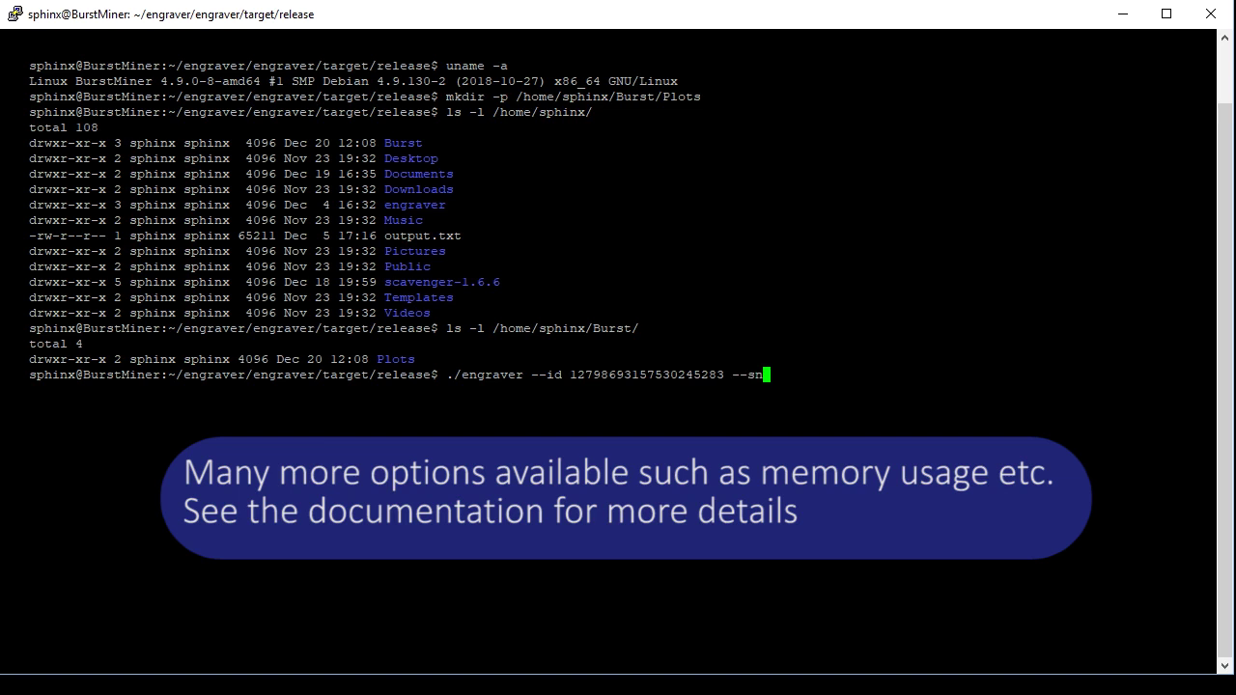
text( 0 --n 1000 )
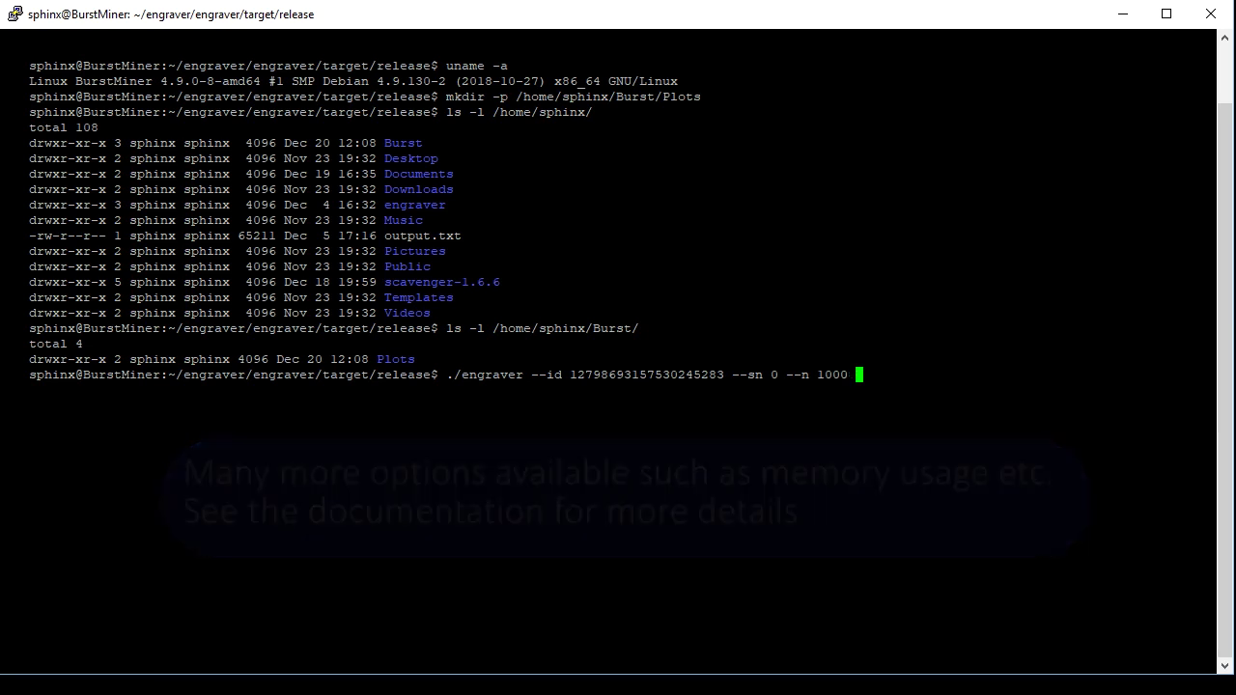
text(--)
text(path )
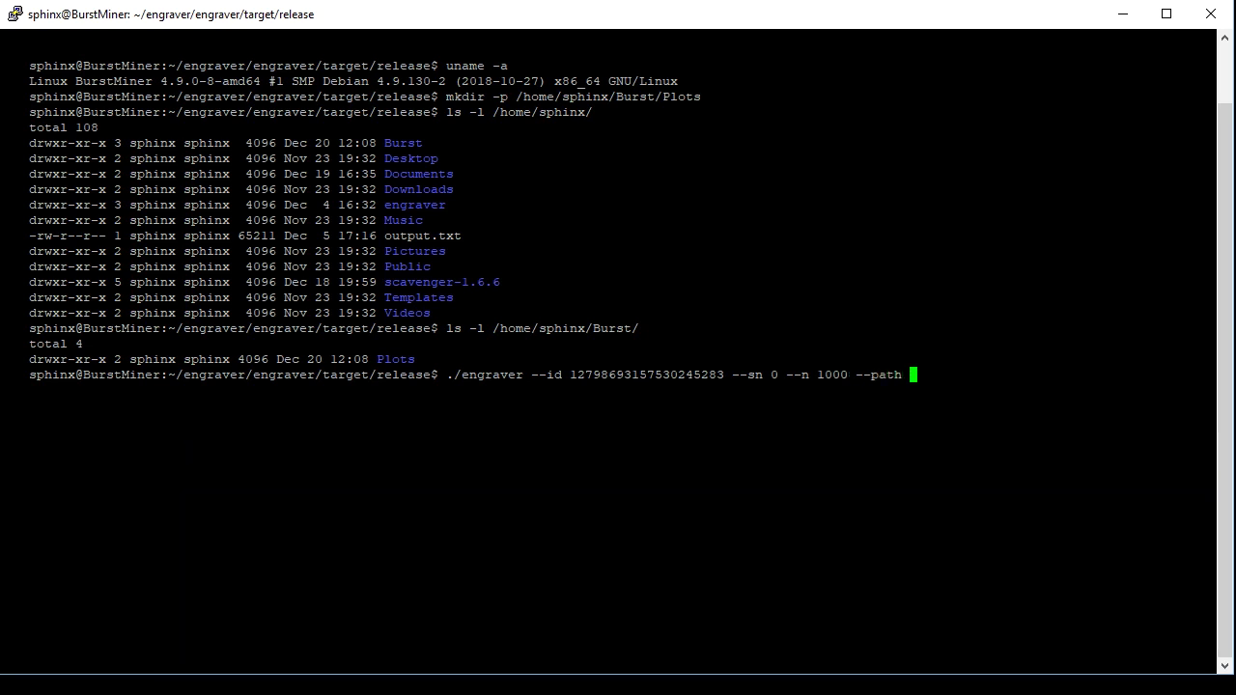
text(/home/sphinx/Burst/Plots/)
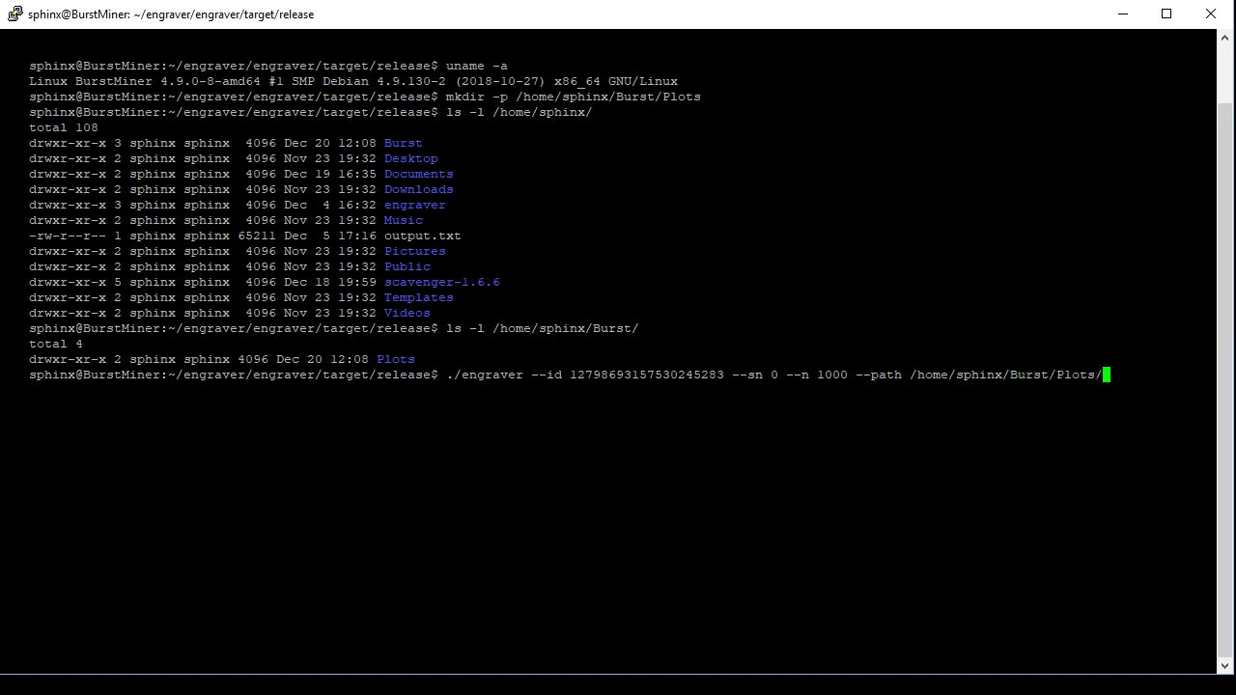
key(Return)
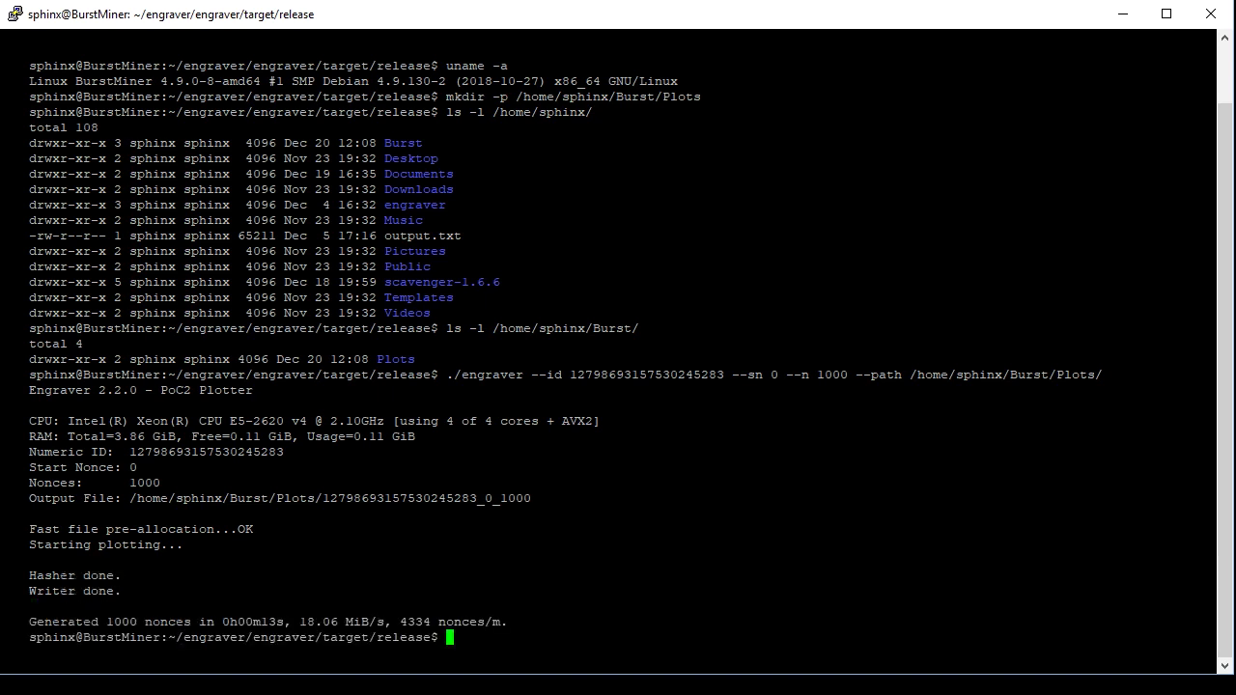
Step: List the Plots folder, then rerun the Engraver command with start nonce 2000
text(ls -l /home/sphinx/Burst/Plots/)
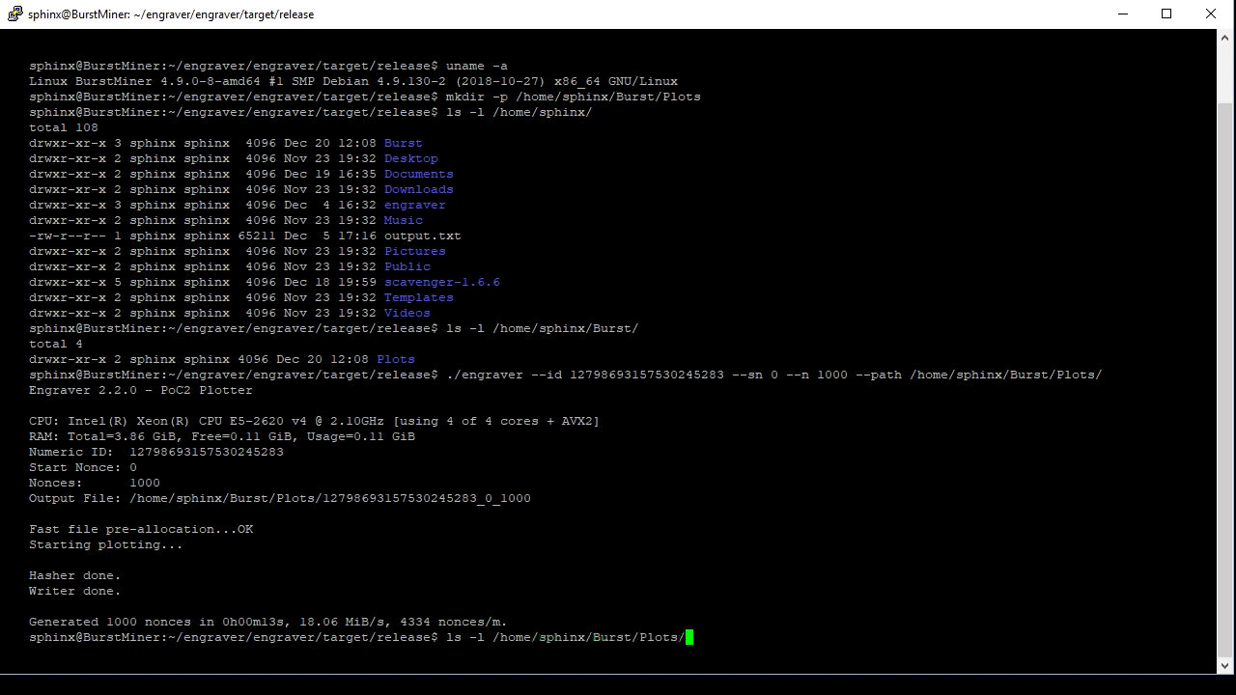
key(Return)
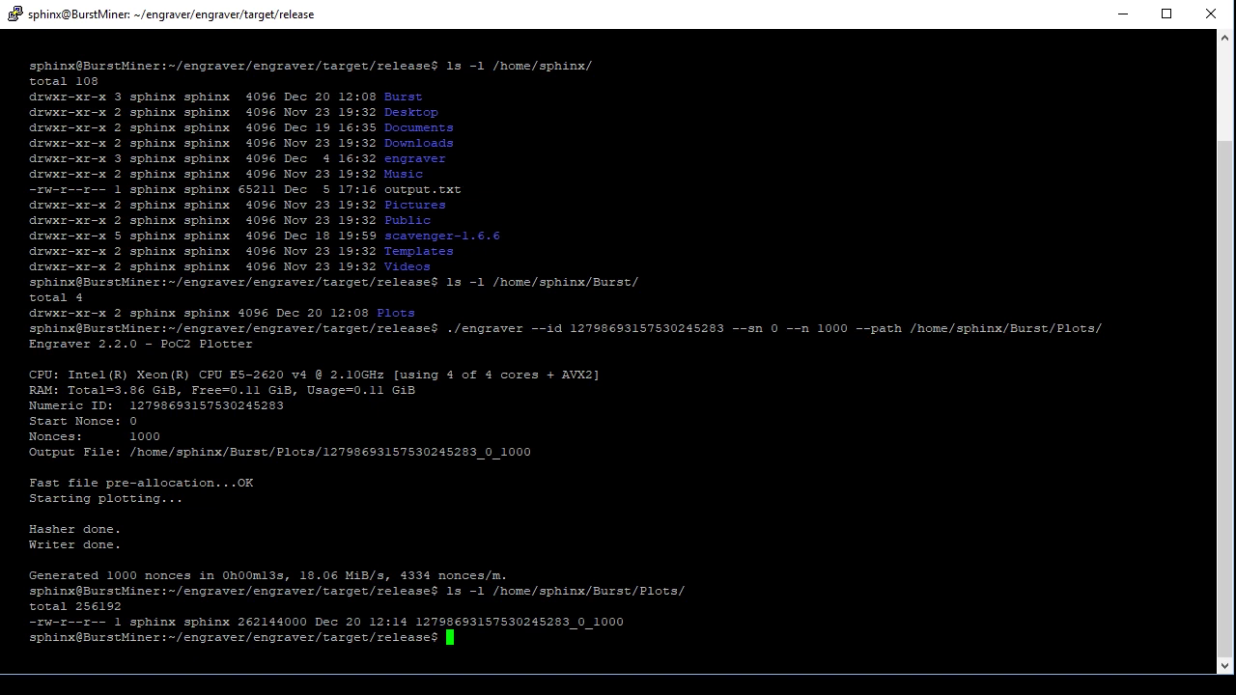
key(Up)
key(Up)
key(Left)
key(Left)
key(Left)
key(Left)
key(Left)
key(Left)
key(Left)
key(Left)
key(Left)
key(Left)
key(Left)
key(Left)
key(Left)
key(Left)
key(Left)
key(Left)
key(Left)
key(Left)
key(Left)
key(Left)
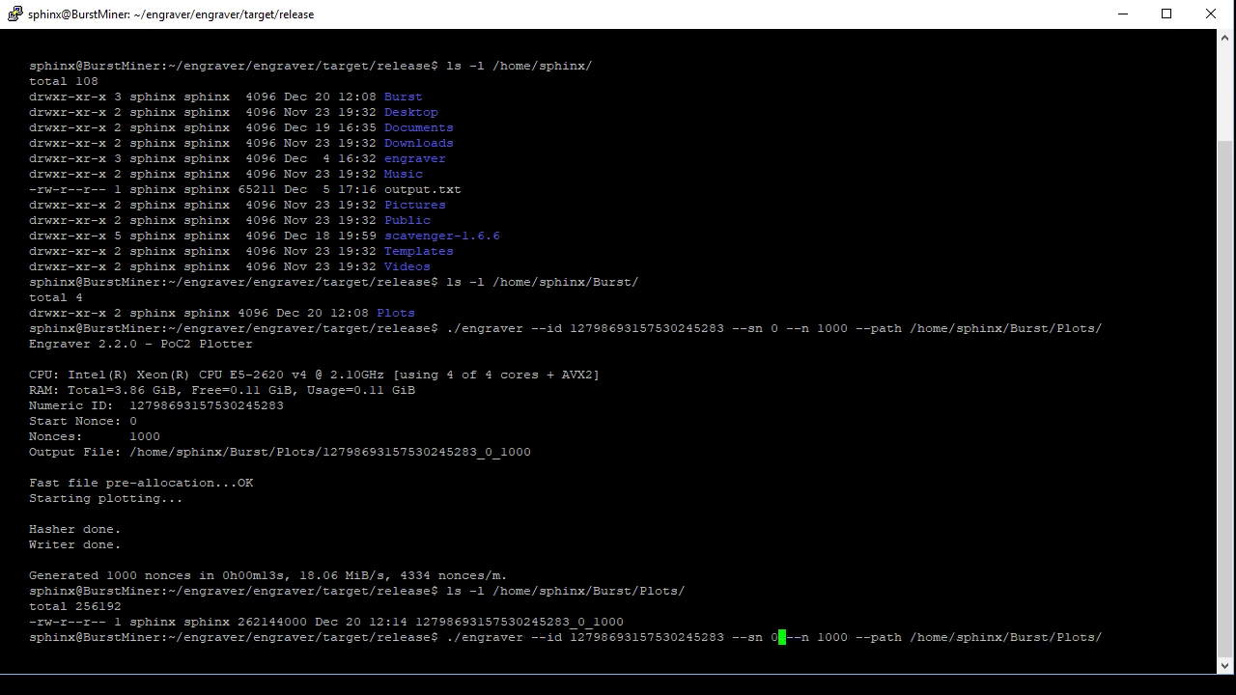
key(BackSpace)
text(2000)
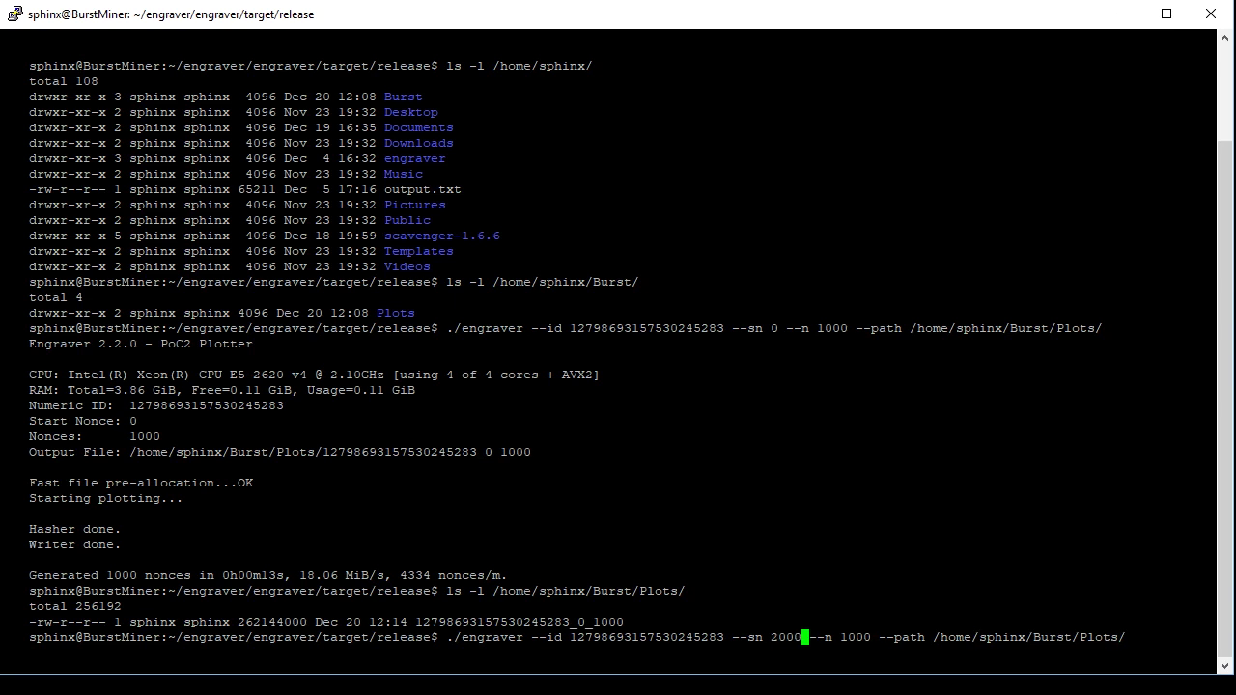
key(Return)
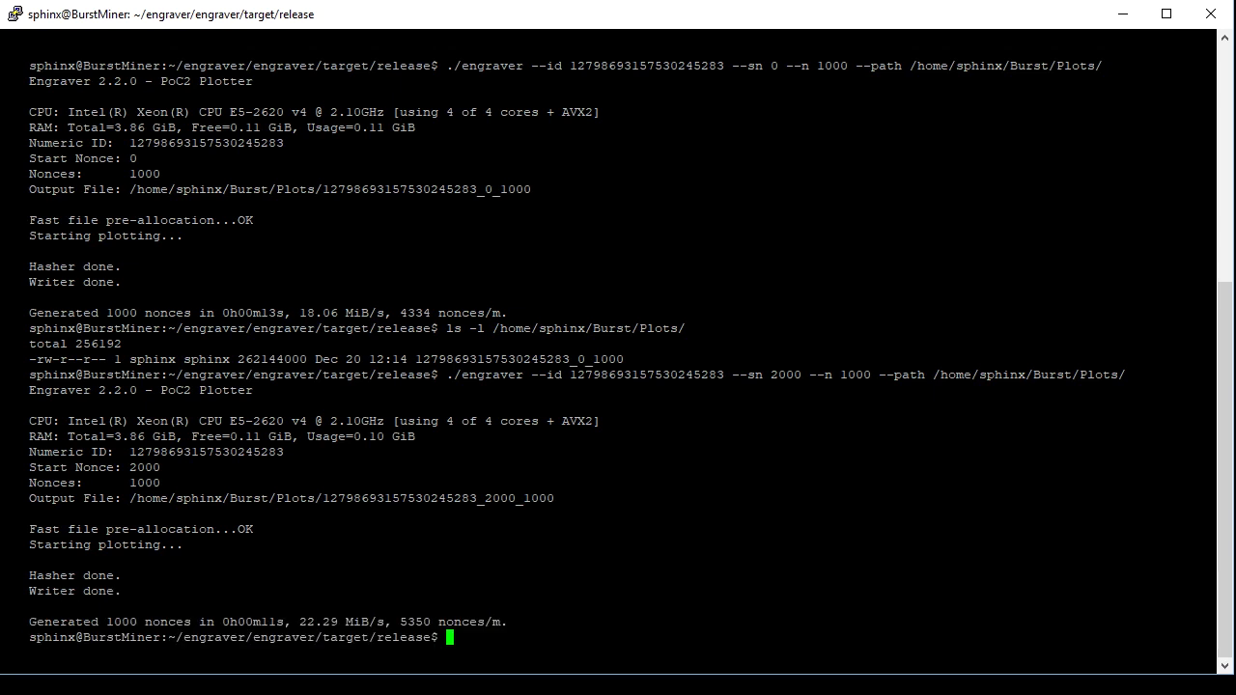
Step: List Plots again and highlight the start-nonce part of the two plot file names
key(Up)
key(Return)
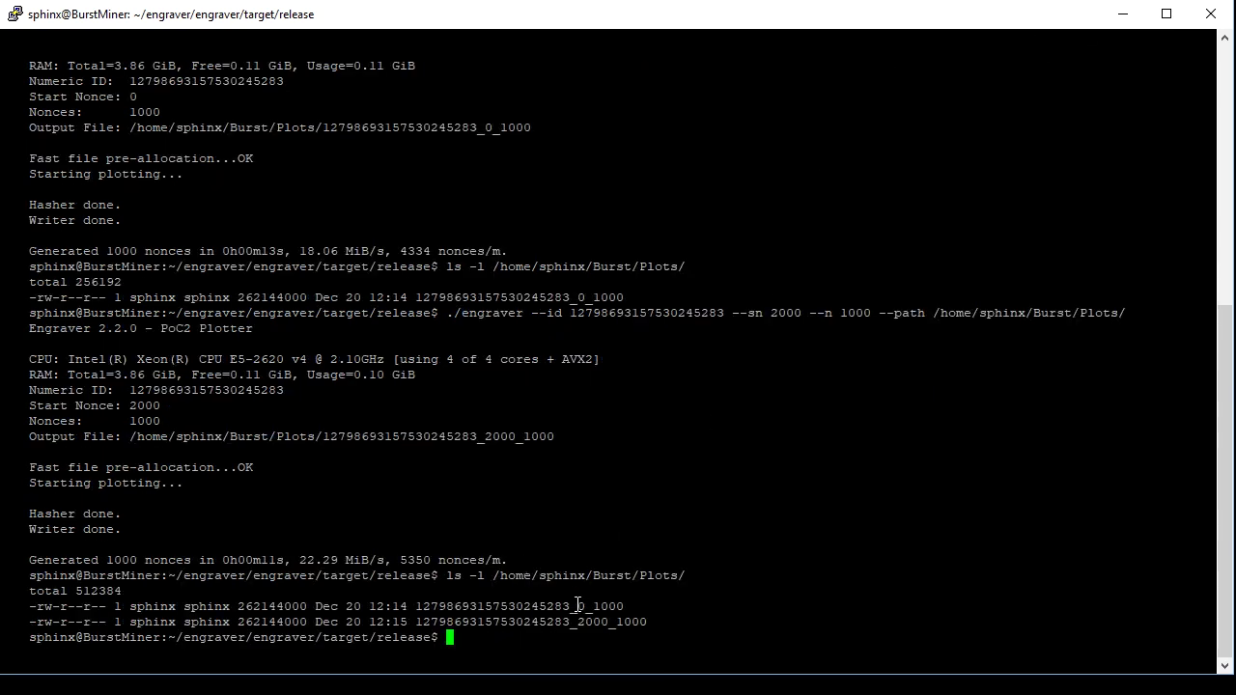
drag(571, 605, 648, 626)
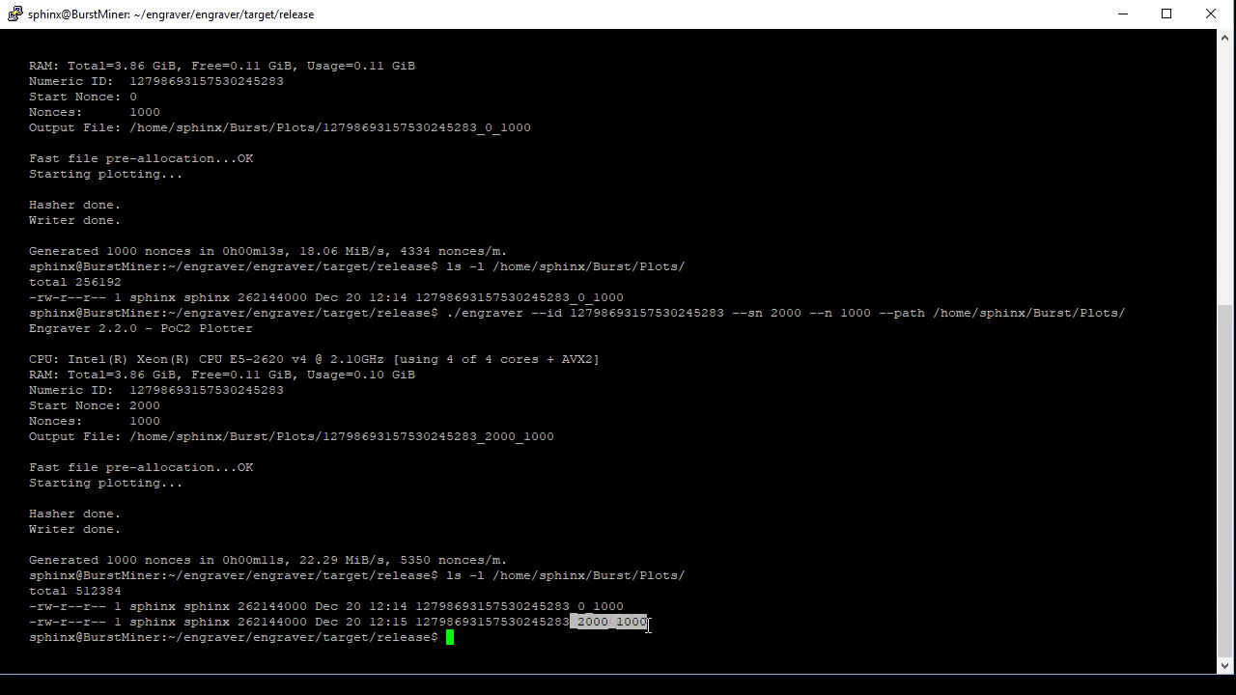